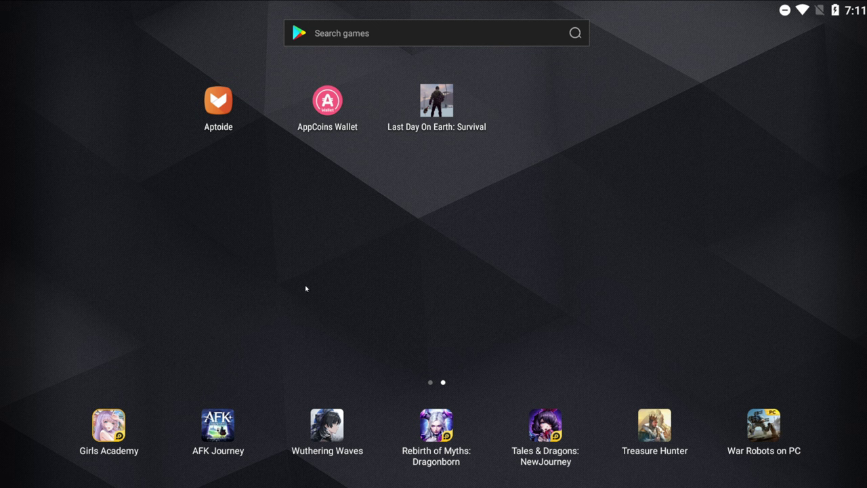
Step: Search the Aptoide store for "last day on earth" and open the Last Day on Earth: Survival page
{"action": "left_click", "coordinate": [218, 106]}
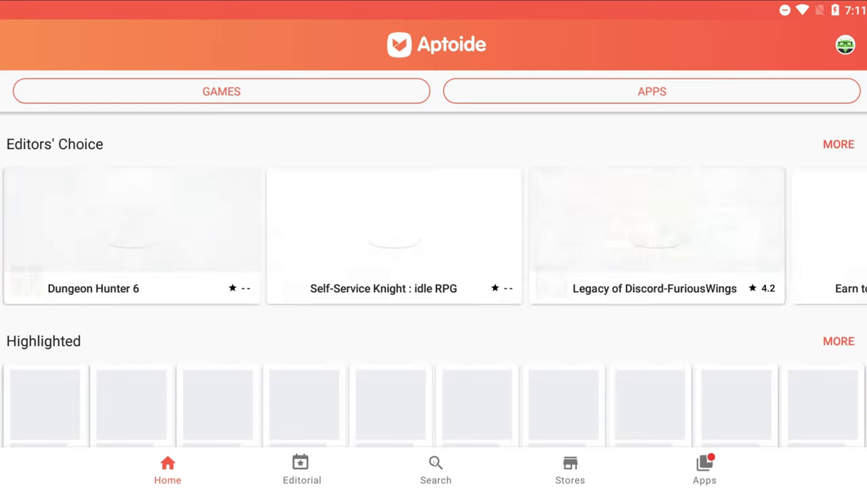
{"action": "left_click", "coordinate": [436, 464]}
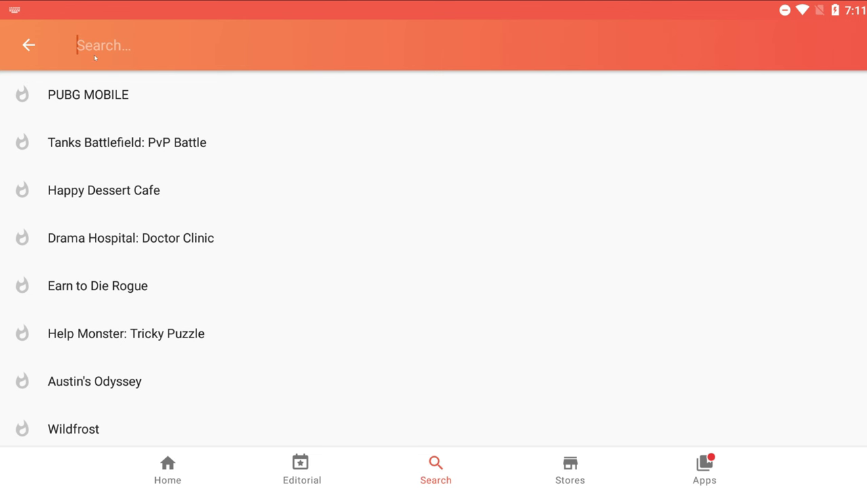
{"action": "type", "text": "Last"}
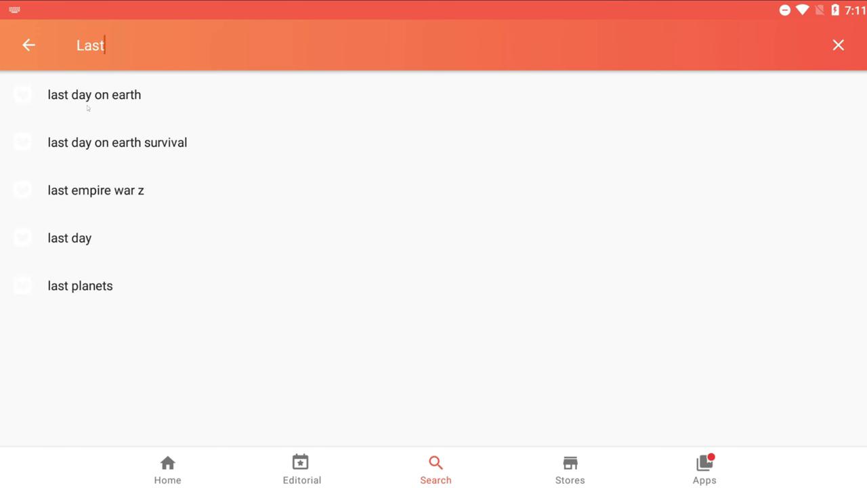
{"action": "left_click", "coordinate": [107, 93]}
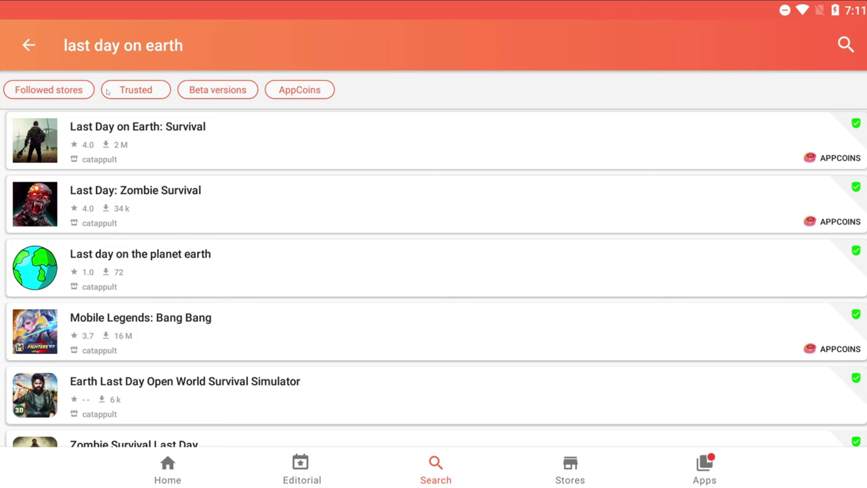
{"action": "left_click", "coordinate": [250, 138]}
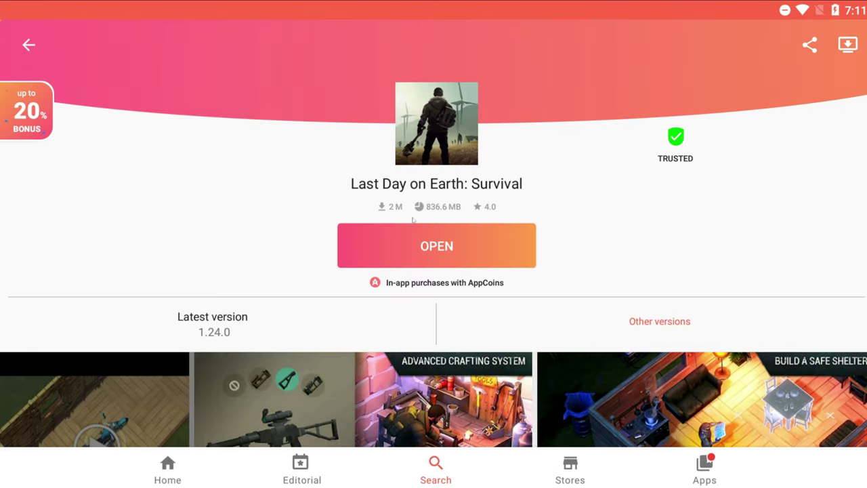
Step: Open AppCoins Wallet from an Aptoide search for "Appcoi" and look over the promotions and compatible games on its home page
{"action": "left_click", "coordinate": [28, 45]}
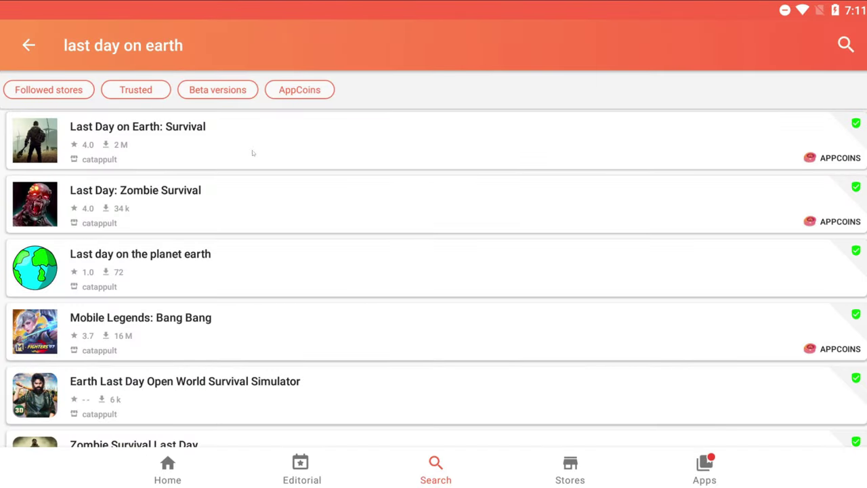
{"action": "left_click", "coordinate": [34, 51]}
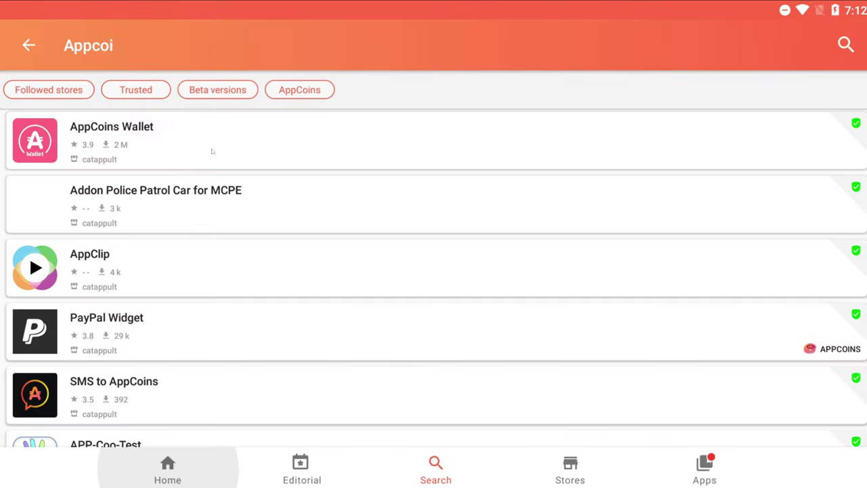
{"action": "left_click", "coordinate": [221, 138]}
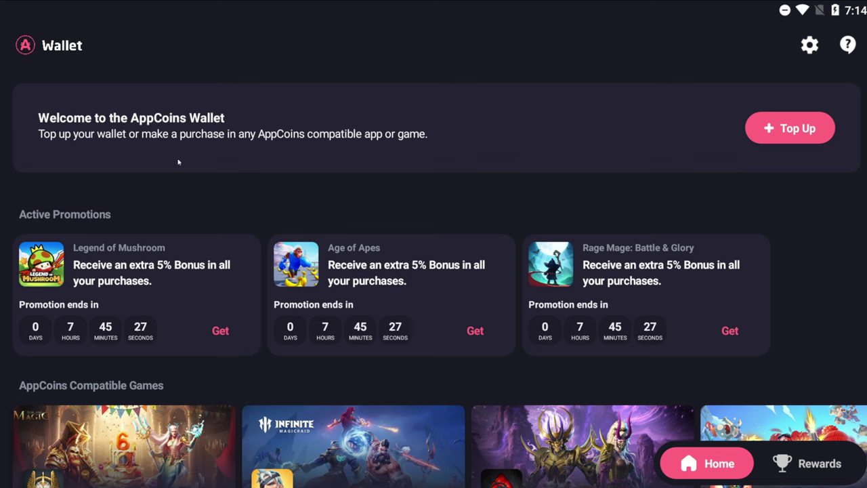
{"action": "left_click_drag", "start_coordinate": [315, 387], "coordinate": [315, 351]}
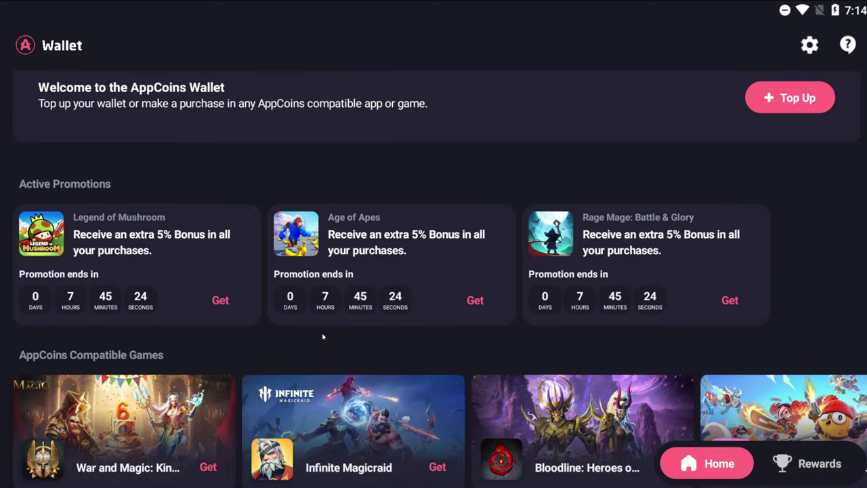
{"action": "left_click_drag", "start_coordinate": [405, 377], "coordinate": [399, 321]}
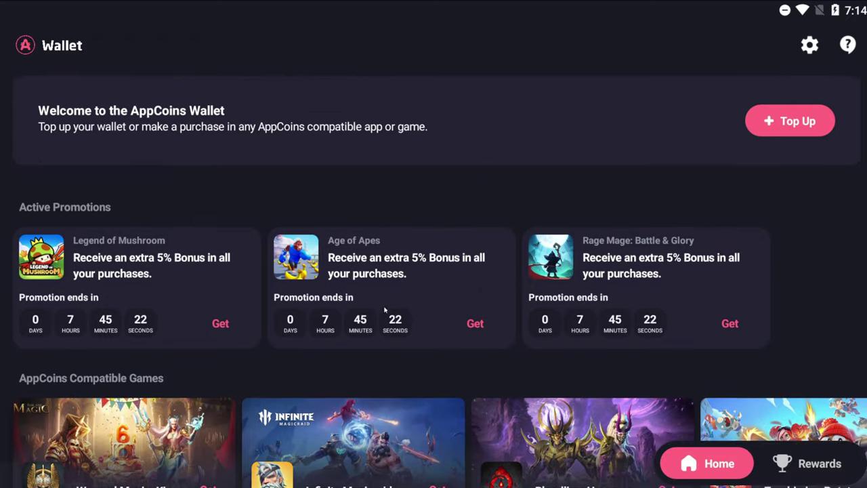
Step: Check the Promo Code entry in the wallet's rewards and view the Last Day on Earth: Survival bonus offer
{"action": "left_click", "coordinate": [791, 465]}
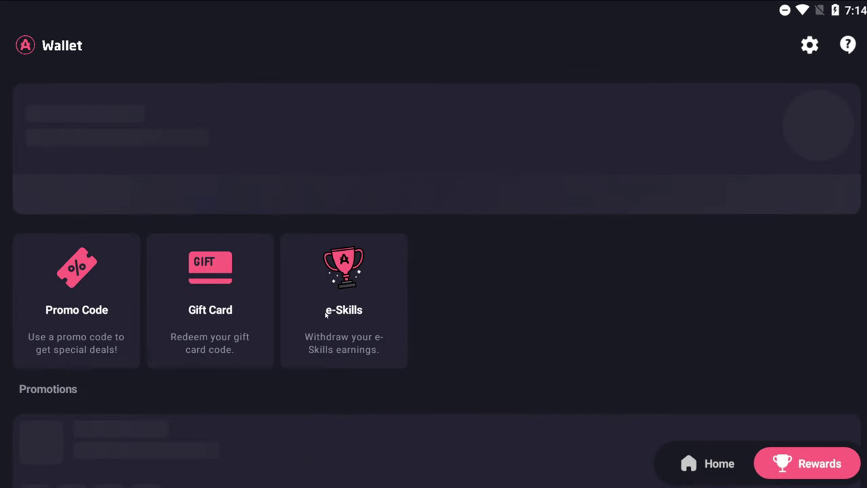
{"action": "left_click", "coordinate": [94, 292]}
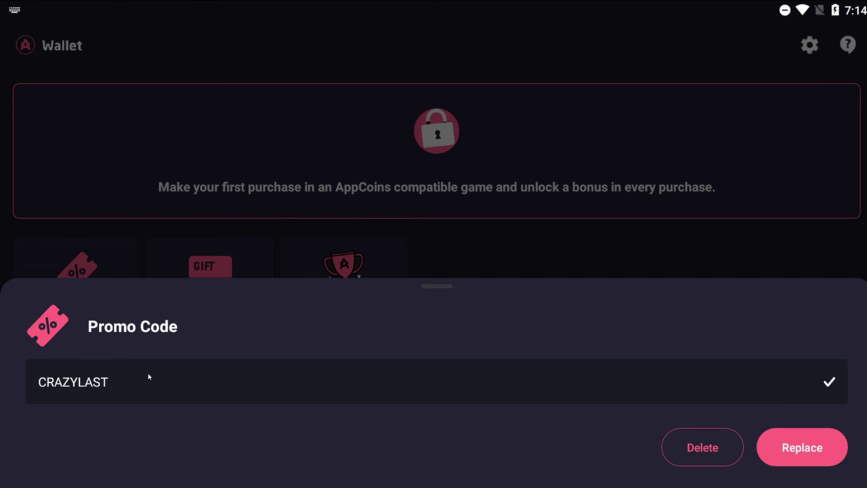
{"action": "left_click_drag", "start_coordinate": [428, 288], "coordinate": [419, 385]}
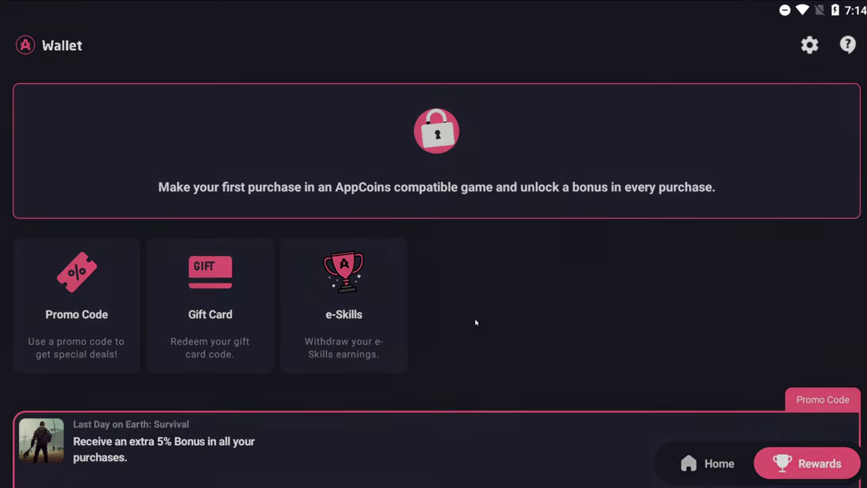
{"action": "scroll", "coordinate": [246, 234], "scroll_direction": "down", "scroll_amount": 1}
{"action": "scroll", "coordinate": [495, 266], "scroll_direction": "down", "scroll_amount": 2}
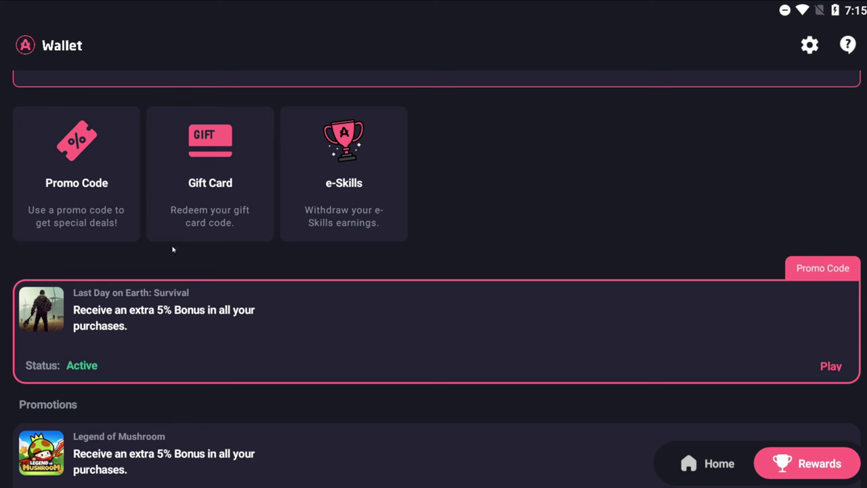
Step: Leave the wallet and Aptoide and return to the Android home screen
{"action": "key", "text": "Escape"}
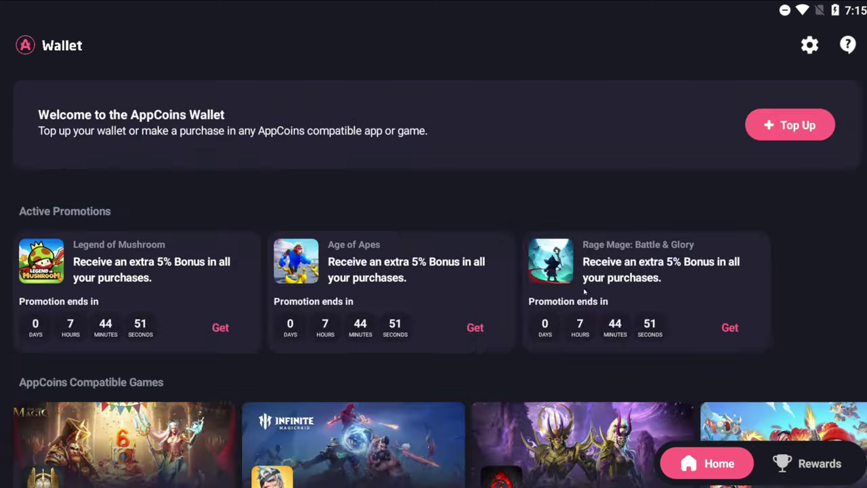
{"action": "key", "text": "Escape"}
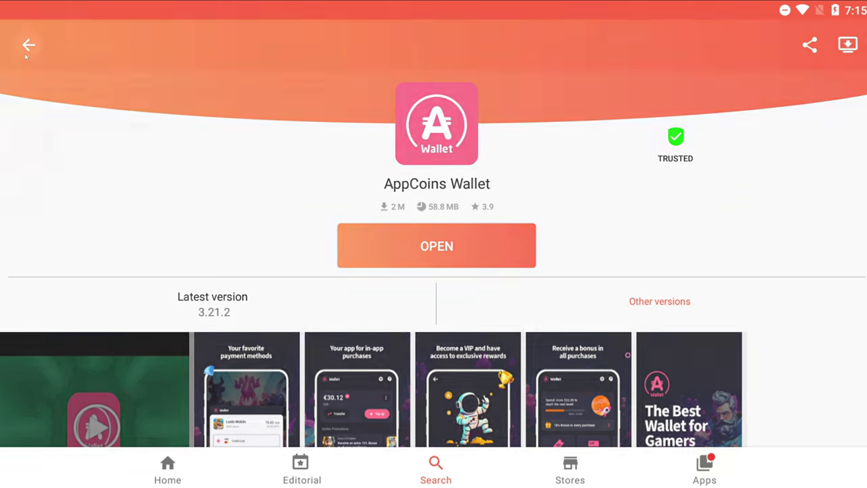
{"action": "left_click", "coordinate": [28, 46]}
{"action": "left_click", "coordinate": [29, 45]}
{"action": "left_click", "coordinate": [29, 45]}
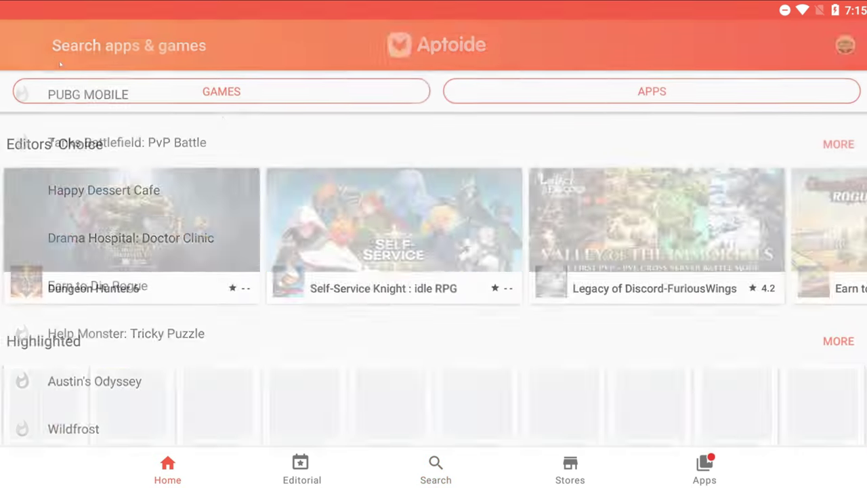
{"action": "key", "text": "Escape"}
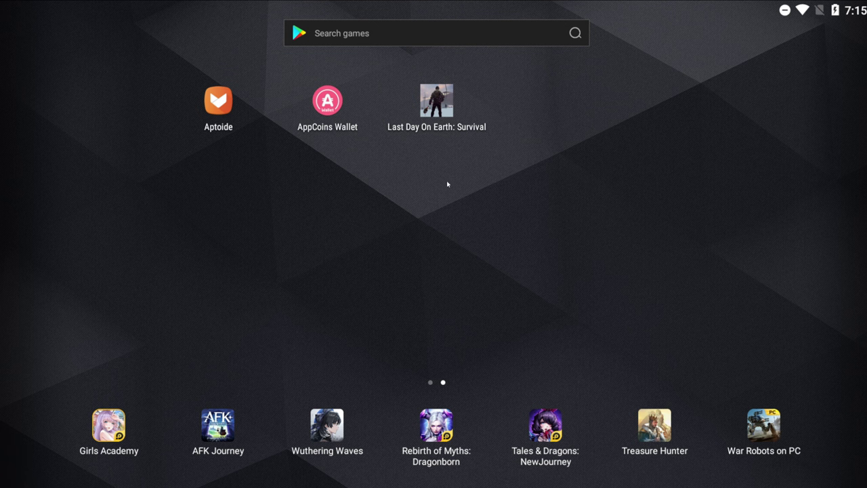
Step: Launch Last Day On Earth: Survival and start purchasing the Brick Room 3x3 bundle for 99.99 USD from its shop
{"action": "left_click", "coordinate": [435, 113]}
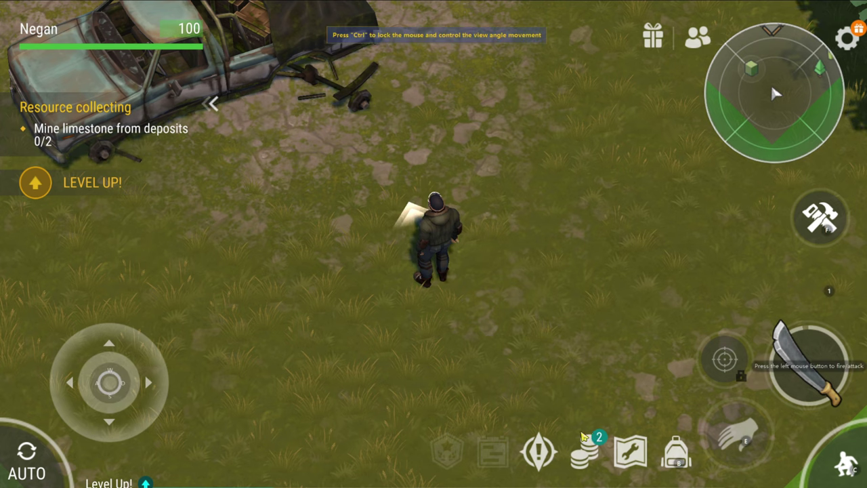
{"action": "left_click", "coordinate": [587, 452]}
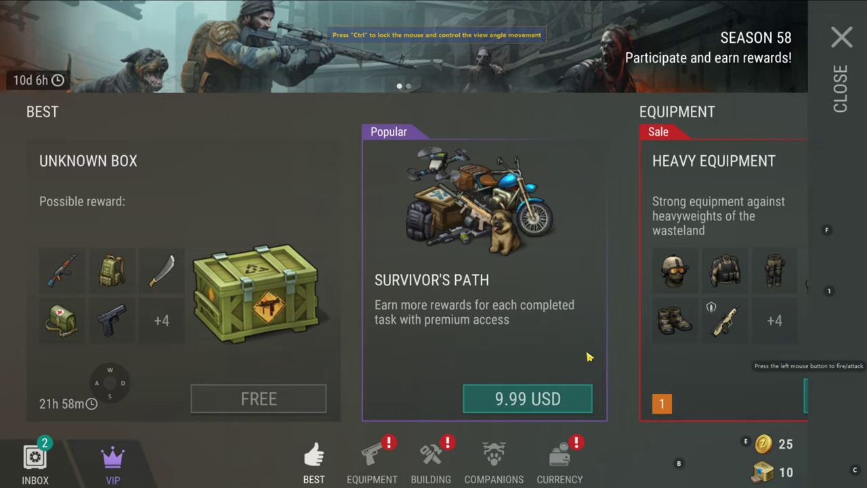
{"action": "left_click_drag", "start_coordinate": [588, 357], "coordinate": [368, 256]}
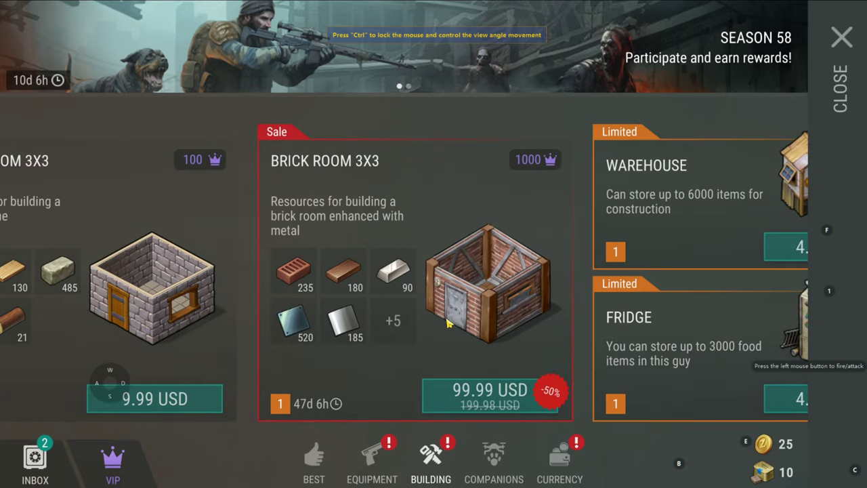
{"action": "left_click", "coordinate": [460, 394]}
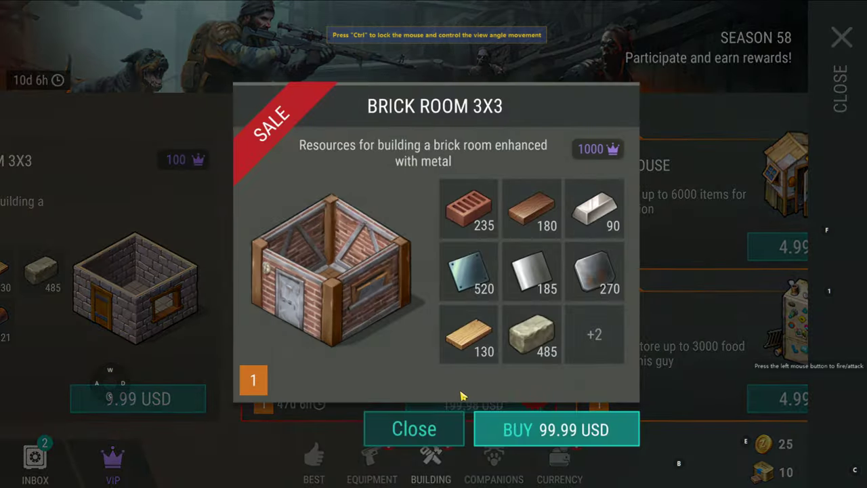
{"action": "left_click", "coordinate": [545, 428]}
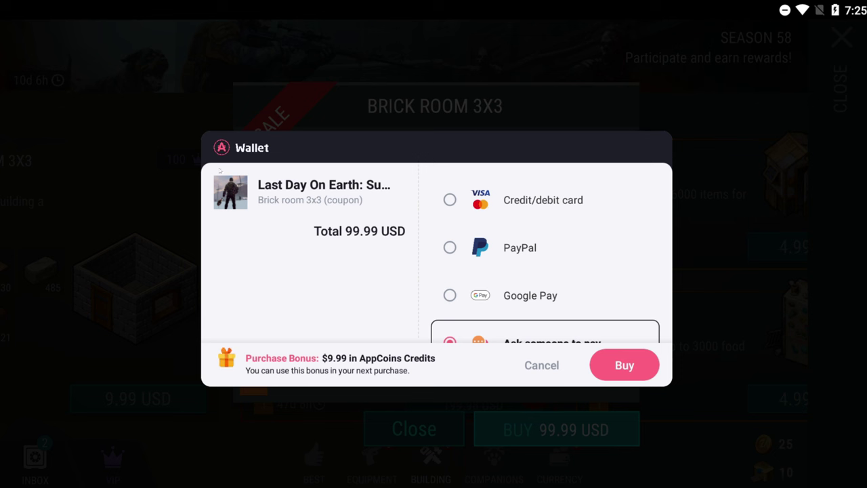
Step: Look through the payment methods offered for the purchase, trying Google Pay and Credit/debit card before selecting PayPal
{"action": "scroll", "coordinate": [453, 308], "scroll_direction": "down", "scroll_amount": 2}
{"action": "scroll", "coordinate": [452, 298], "scroll_direction": "up", "scroll_amount": 2}
{"action": "scroll", "coordinate": [451, 250], "scroll_direction": "down", "scroll_amount": 2}
{"action": "scroll", "coordinate": [451, 249], "scroll_direction": "up", "scroll_amount": 2}
{"action": "left_click", "coordinate": [450, 247]}
{"action": "left_click", "coordinate": [450, 296]}
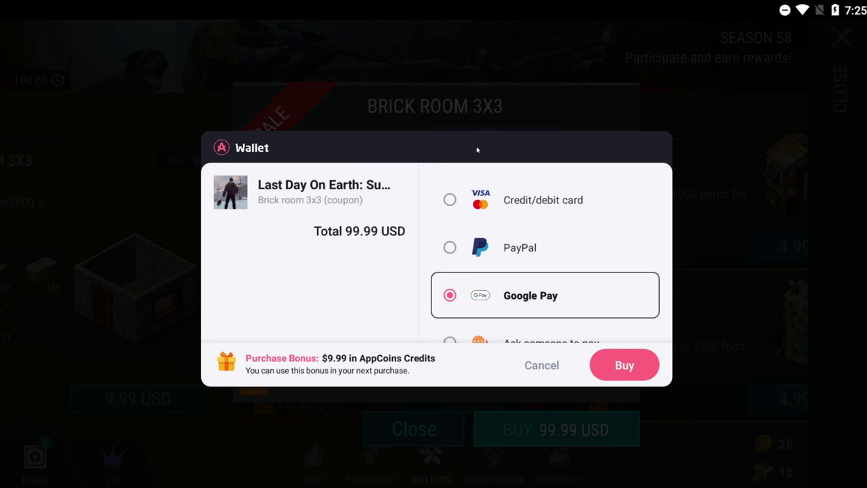
{"action": "left_click", "coordinate": [450, 200]}
{"action": "left_click", "coordinate": [450, 247]}
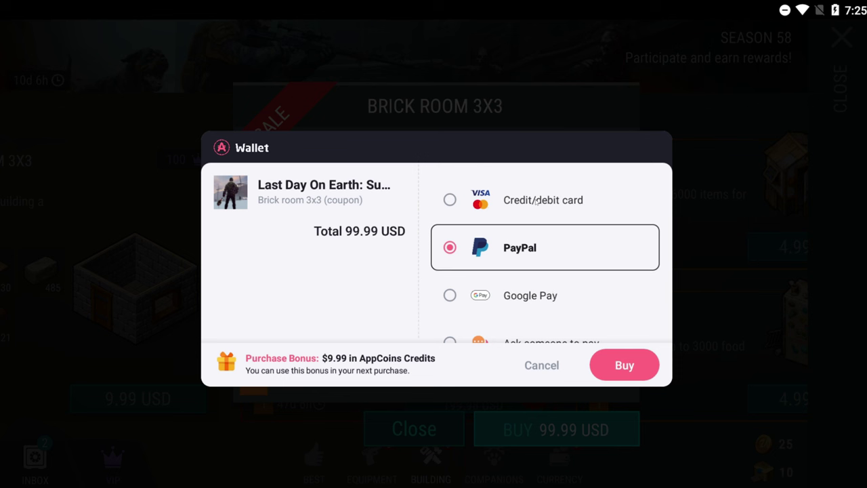
{"action": "scroll", "coordinate": [489, 297], "scroll_direction": "down", "scroll_amount": 2}
{"action": "scroll", "coordinate": [489, 298], "scroll_direction": "up", "scroll_amount": 2}
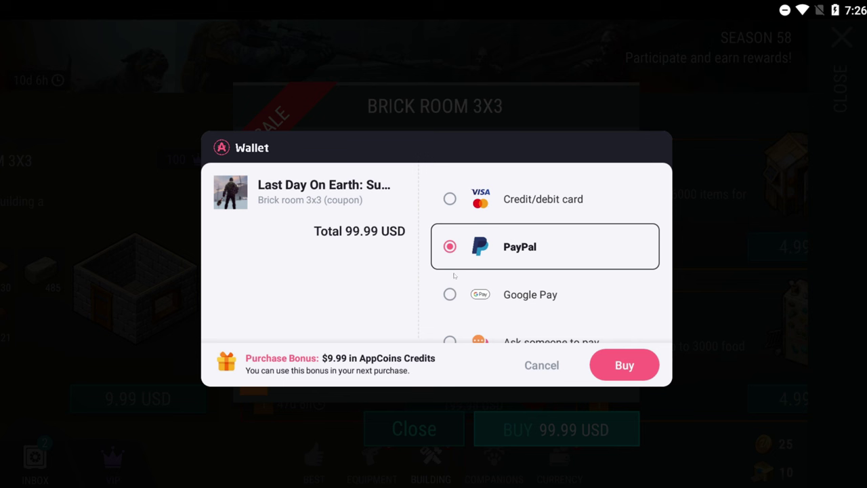
{"action": "scroll", "coordinate": [454, 276], "scroll_direction": "down", "scroll_amount": 2}
{"action": "scroll", "coordinate": [488, 305], "scroll_direction": "up", "scroll_amount": 2}
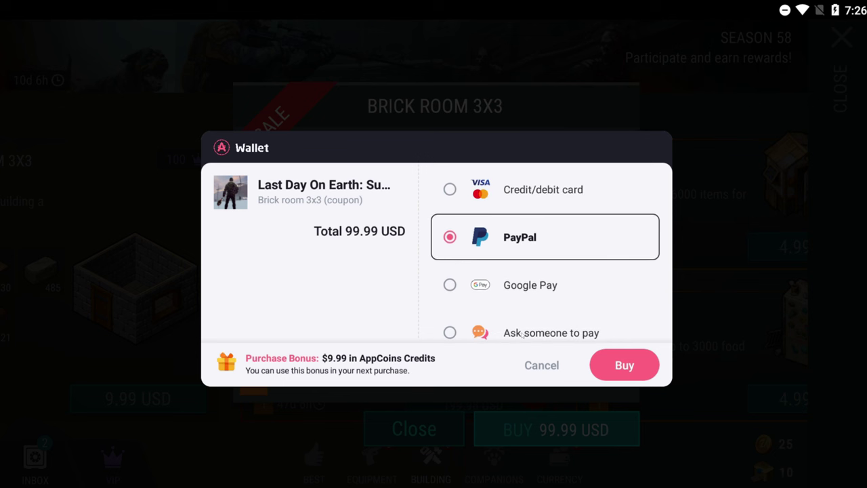
Step: Cancel the Brick Room 3x3 purchase, dismiss the error message and browse back to the Stone Room 3x3 offer
{"action": "left_click", "coordinate": [542, 367]}
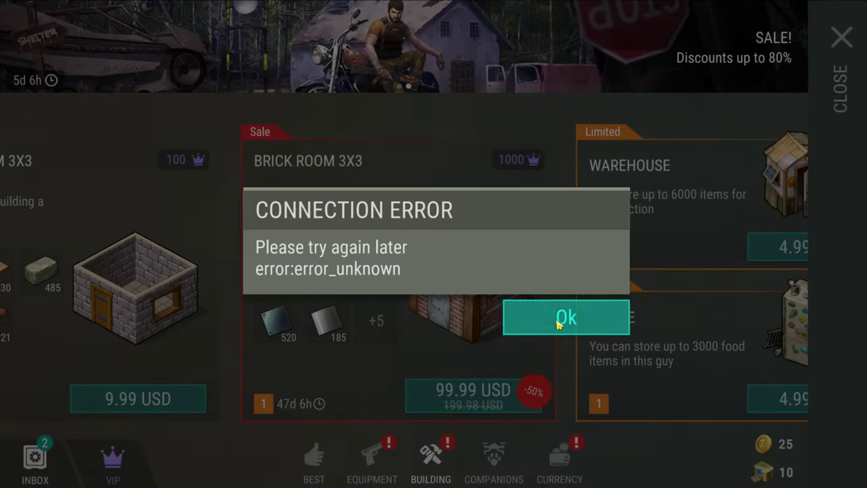
{"action": "left_click", "coordinate": [560, 317]}
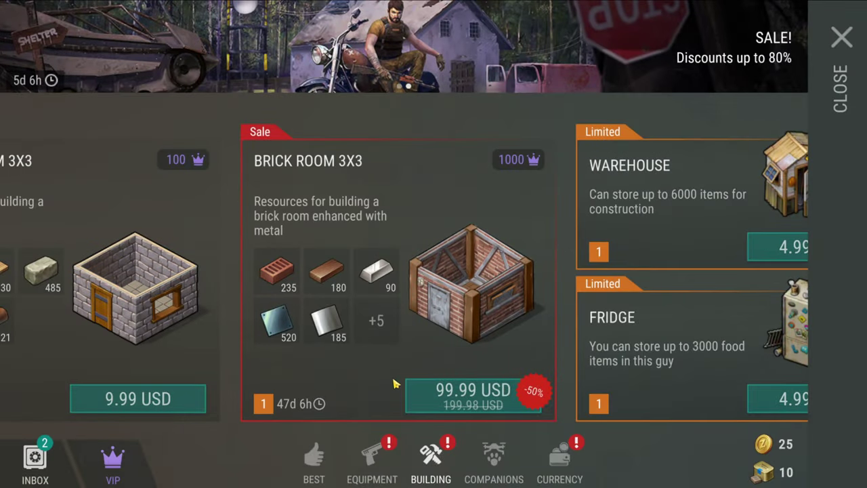
{"action": "scroll", "coordinate": [459, 290], "scroll_direction": "up", "scroll_amount": 3}
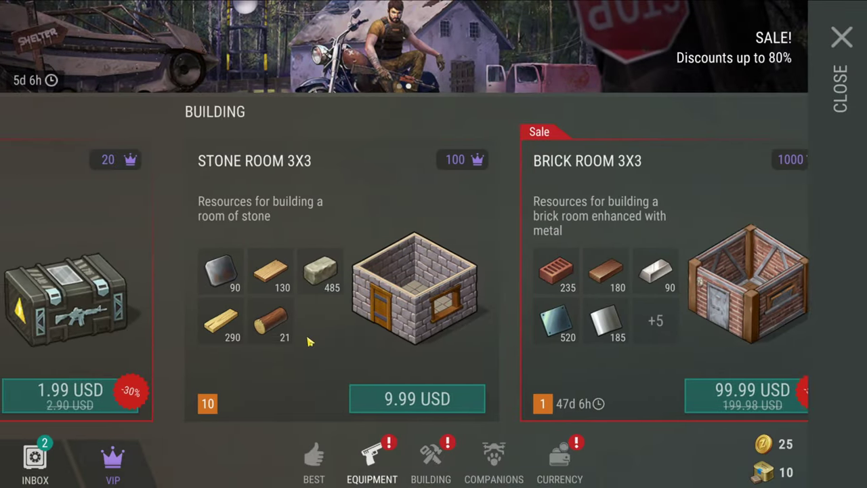
{"action": "left_click_drag", "start_coordinate": [308, 341], "coordinate": [454, 345]}
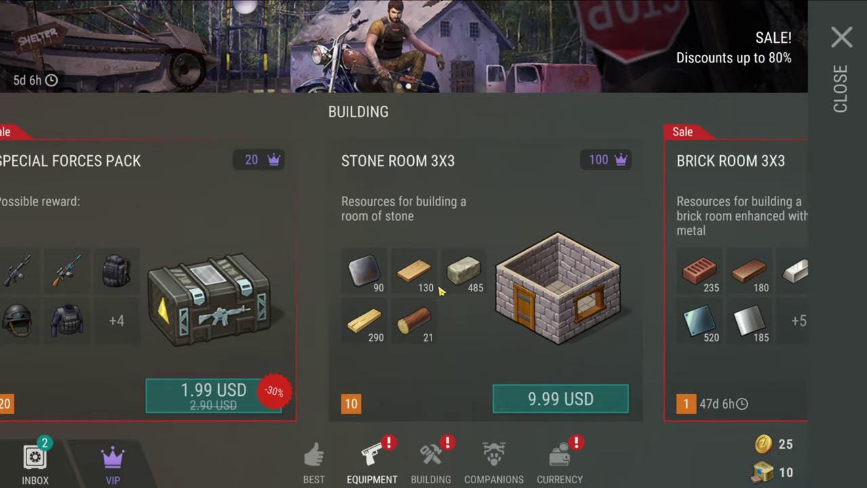